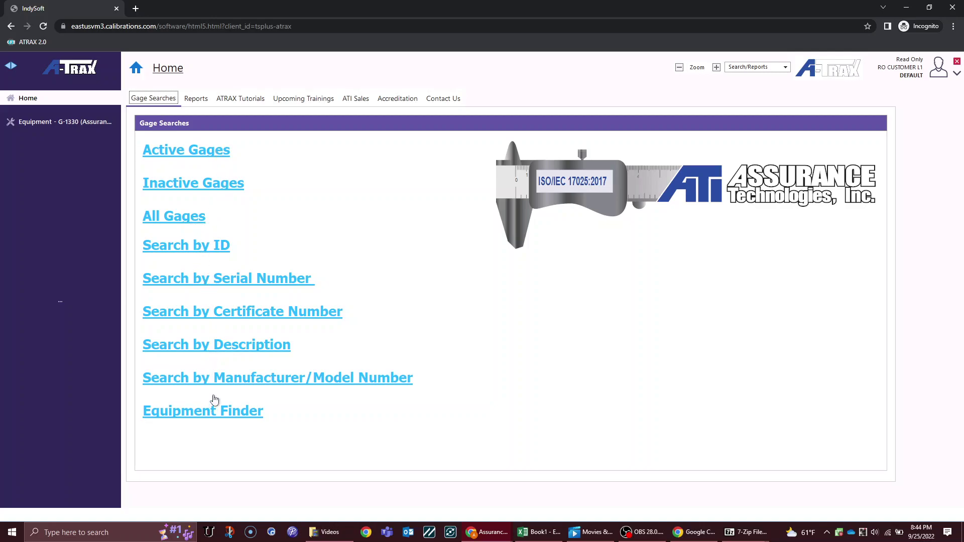
- Look through the home page's Reports, ATRAX Tutorials, Upcoming Trainings, ATI Sales and Accreditation sections, and return to Gage Searches
left_click(195, 99)
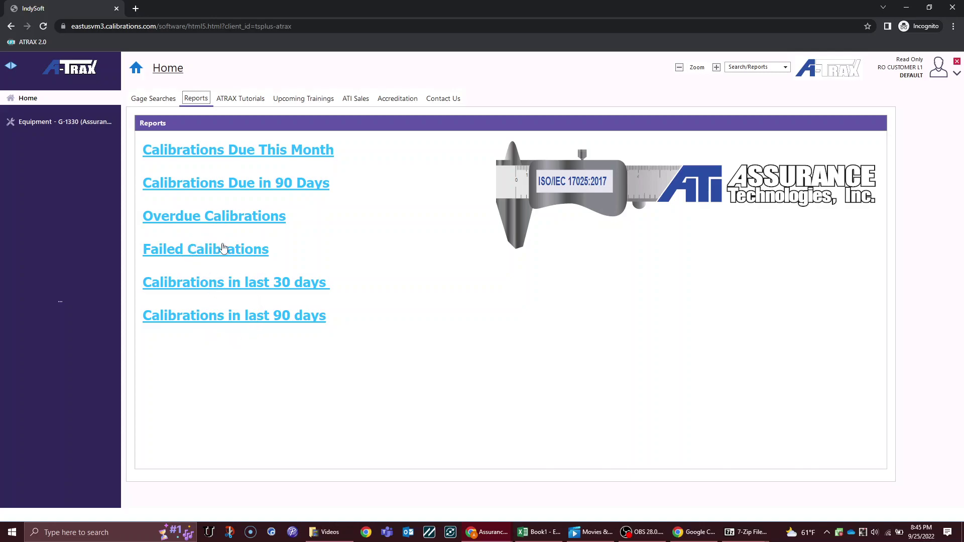
left_click(251, 100)
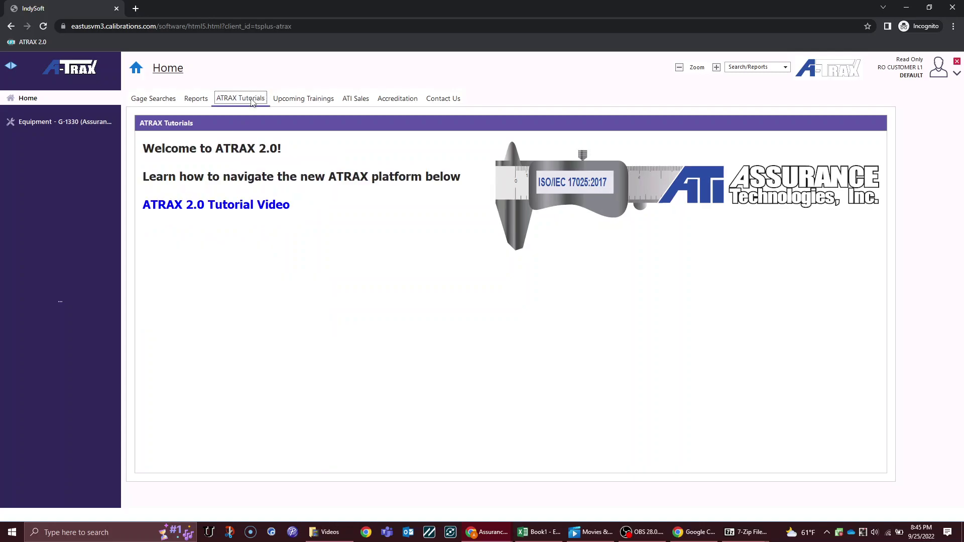
left_click(303, 100)
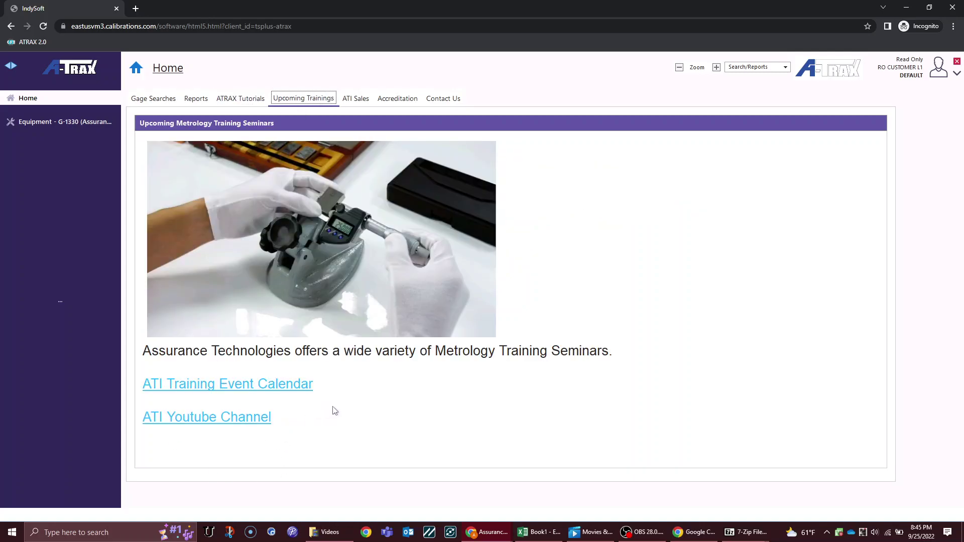
left_click(356, 100)
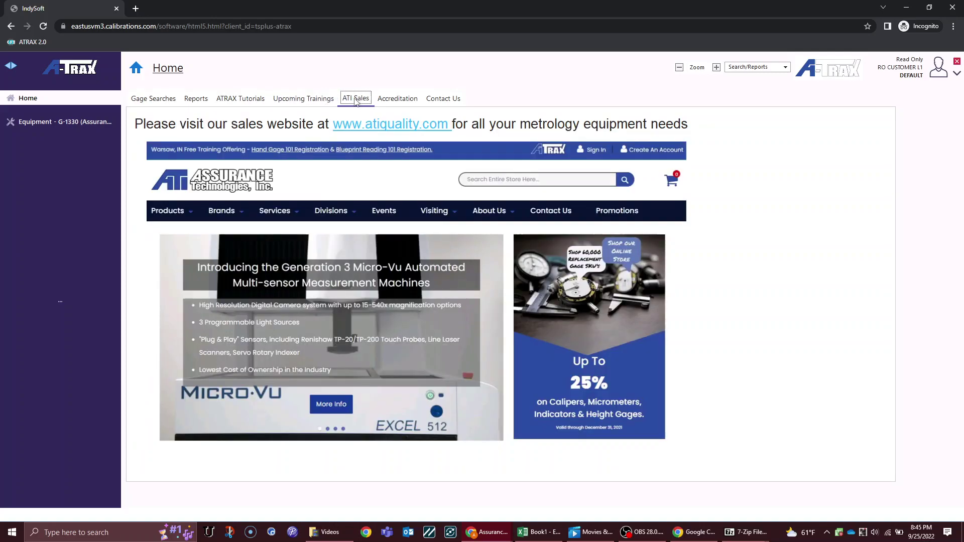
left_click(393, 98)
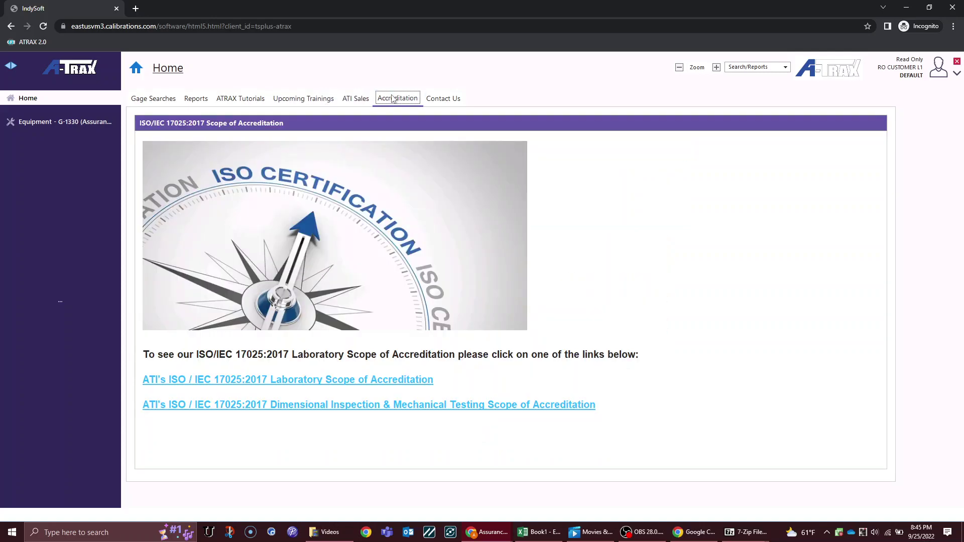
left_click(149, 101)
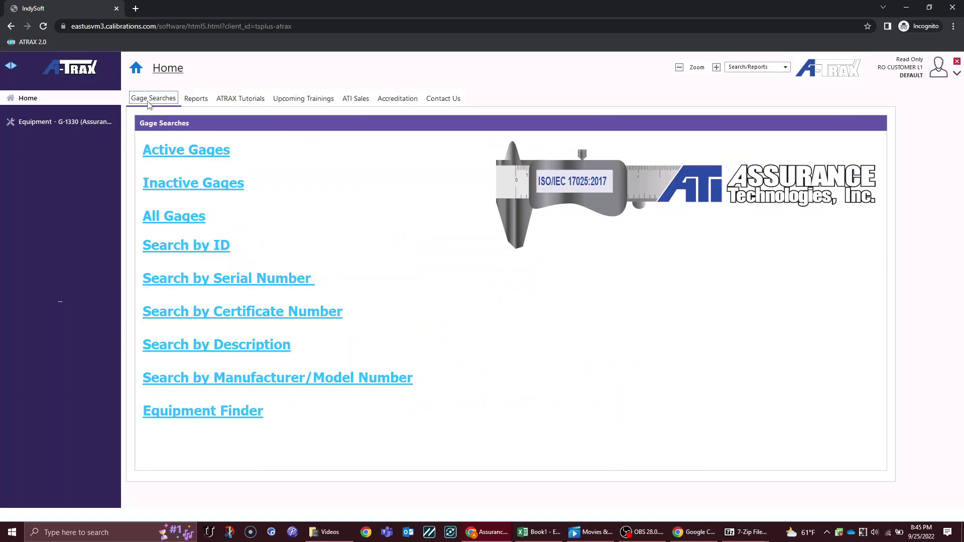
- Run the Calibrations in last 30 days report and batch-download the calibration certificates of all listed equipment as READ-ONLY.ZIP
left_click(197, 99)
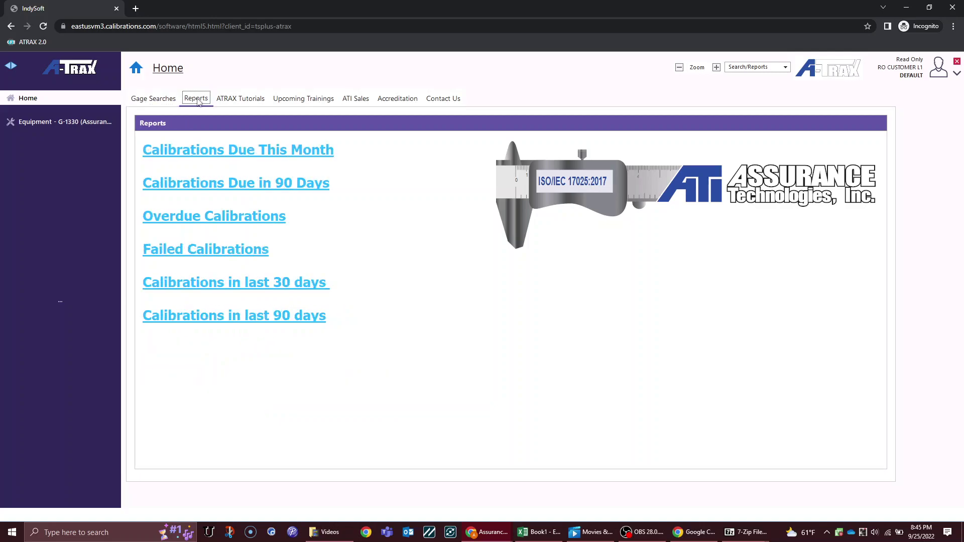
left_click(239, 290)
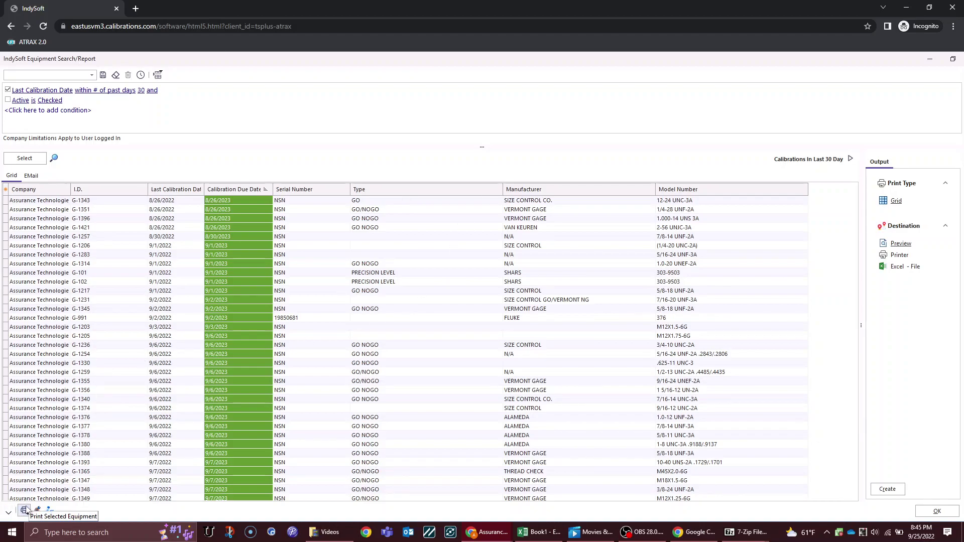
left_click(24, 510)
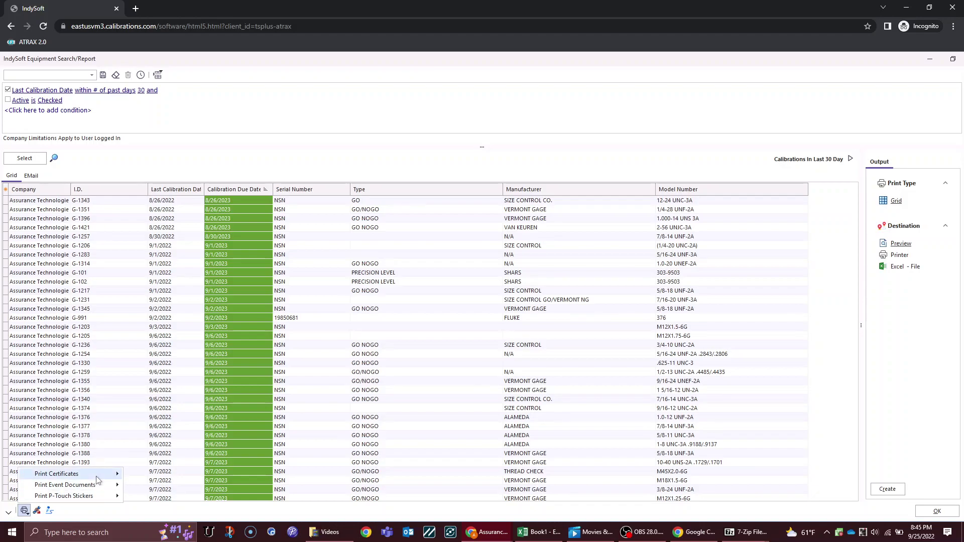
mouse_move(97, 476)
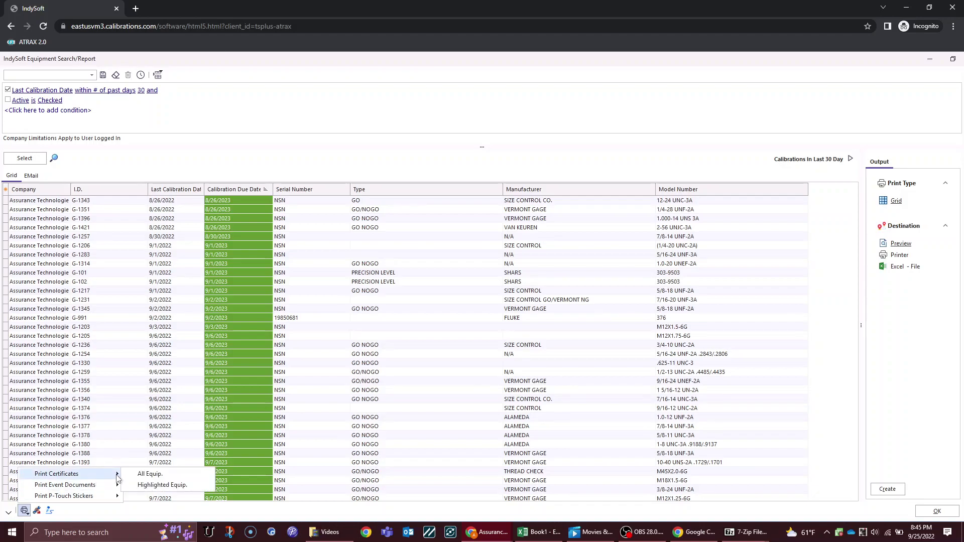
left_click(179, 476)
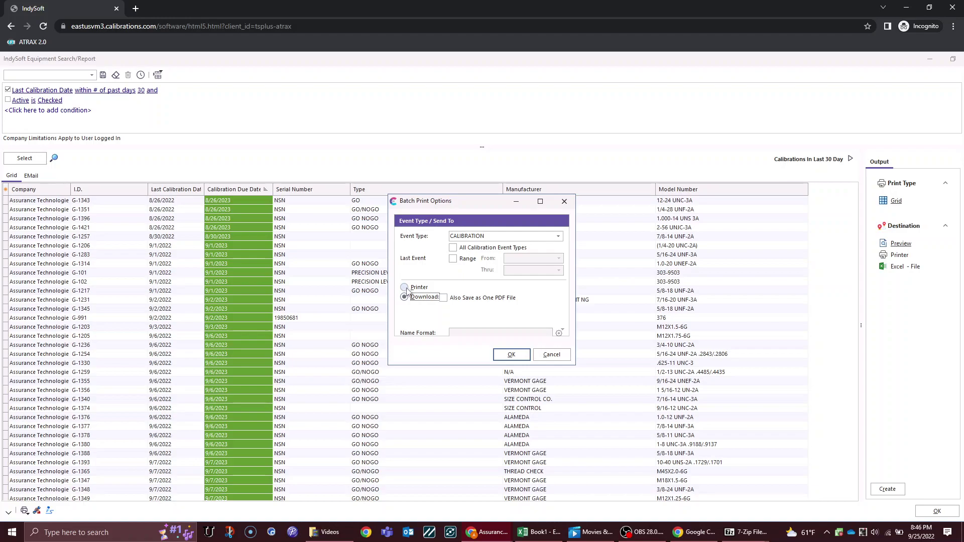
left_click(511, 357)
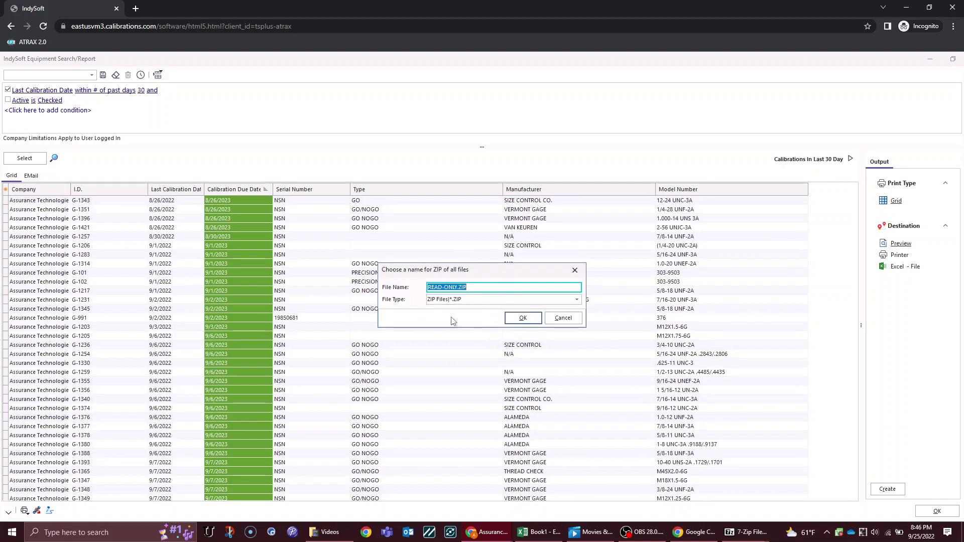
left_click(523, 319)
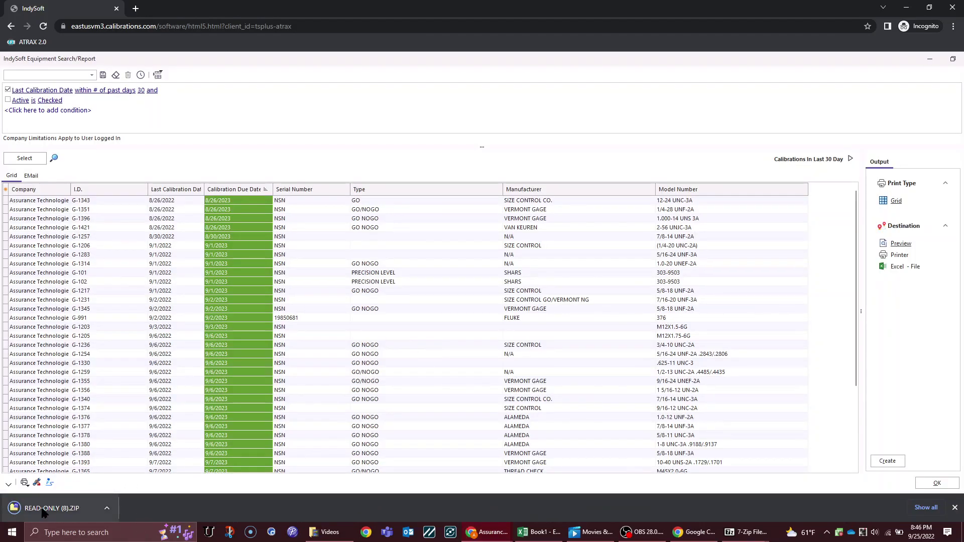
- View the G-1330 certificate PDF inside the downloaded ZIP, minimize both windows and close the equipment report
left_click(79, 513)
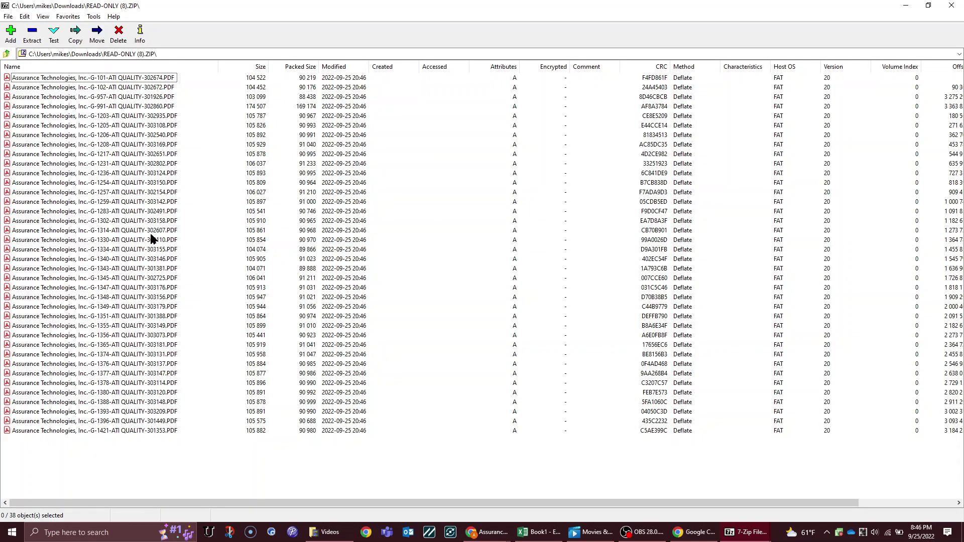
left_click(127, 241)
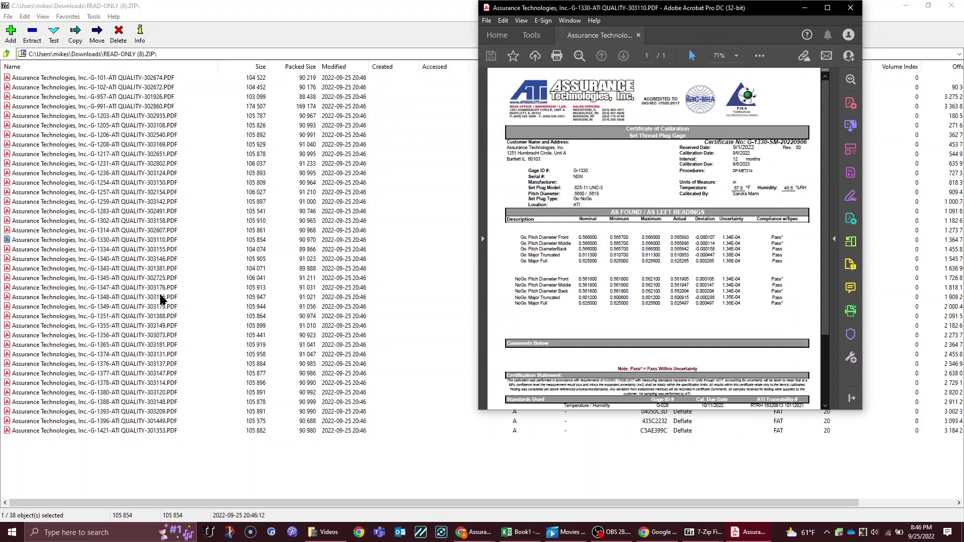
left_click(804, 8)
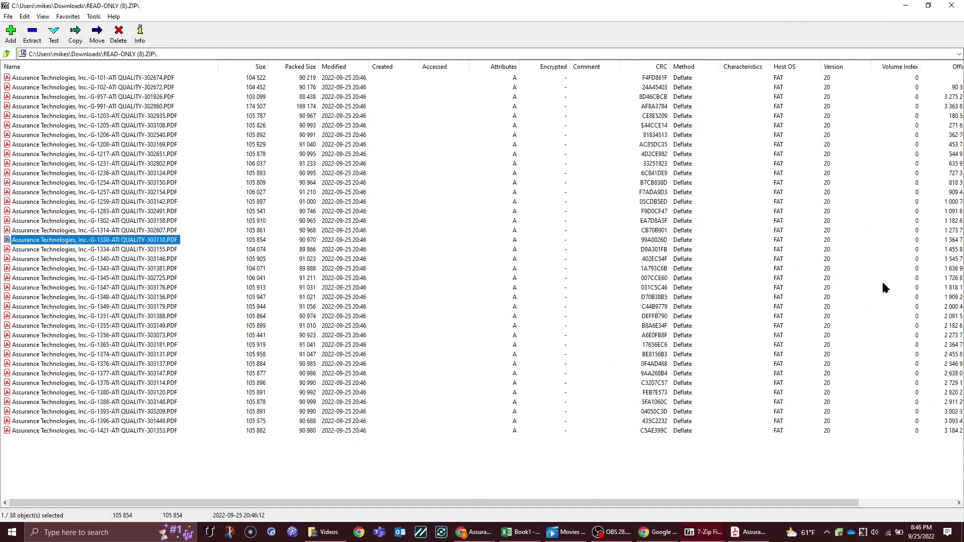
left_click(905, 5)
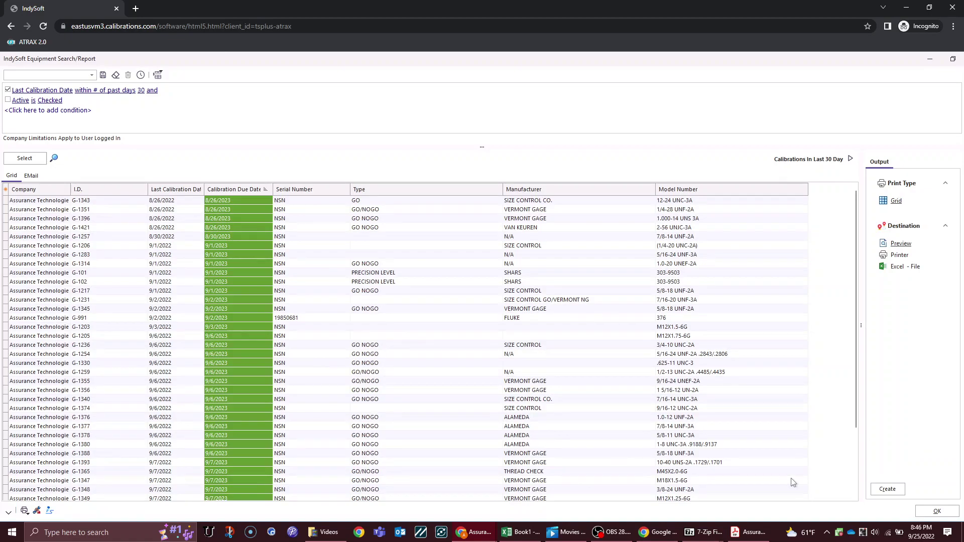
left_click(937, 511)
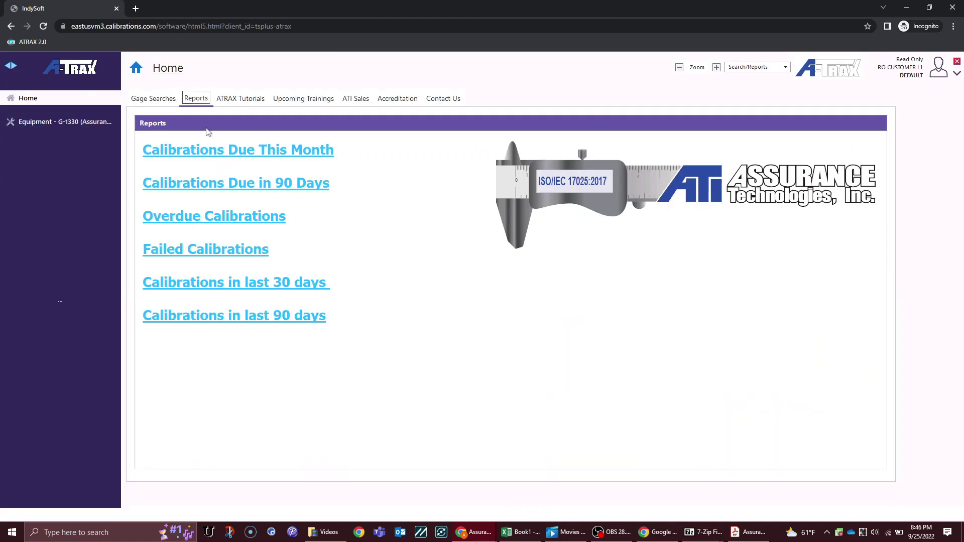
- Display the gage searches, switch to the open G-1330 equipment record and return to the home page
left_click(153, 98)
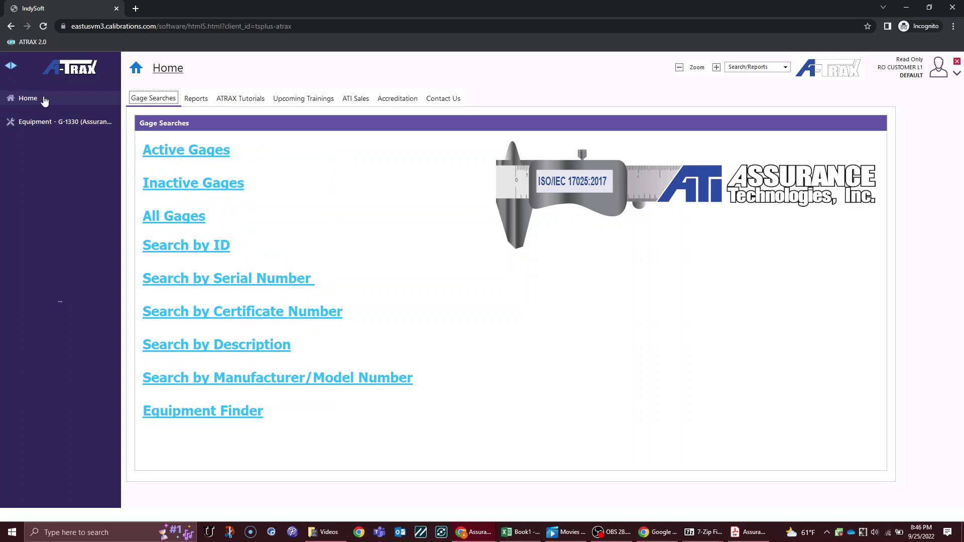
left_click(43, 100)
left_click(39, 127)
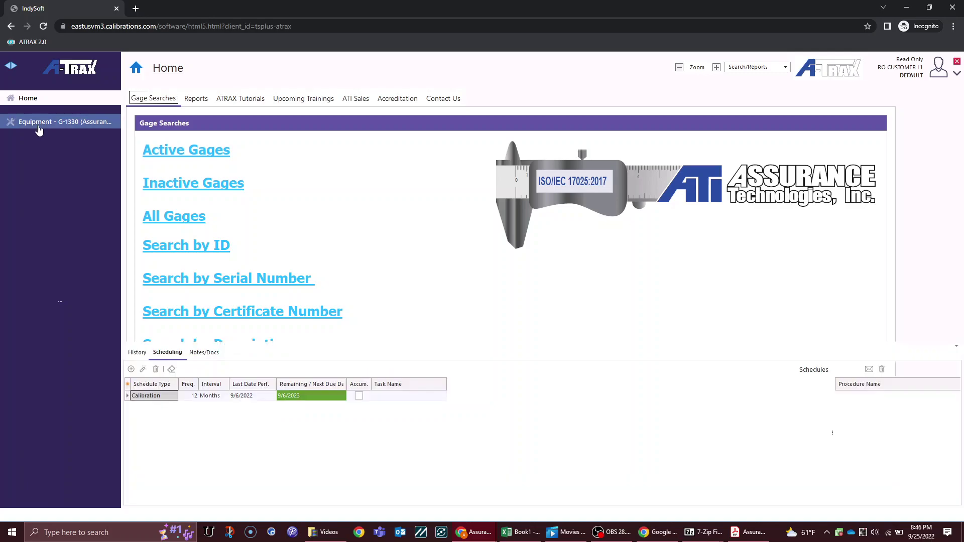
left_click(64, 99)
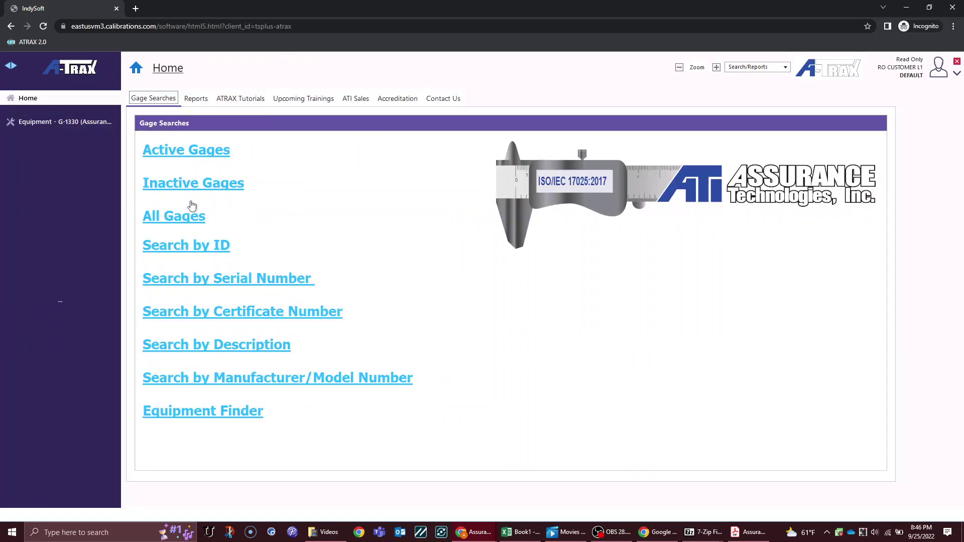
- Search the gages by ID and open the equipment record of G-213
left_click(188, 250)
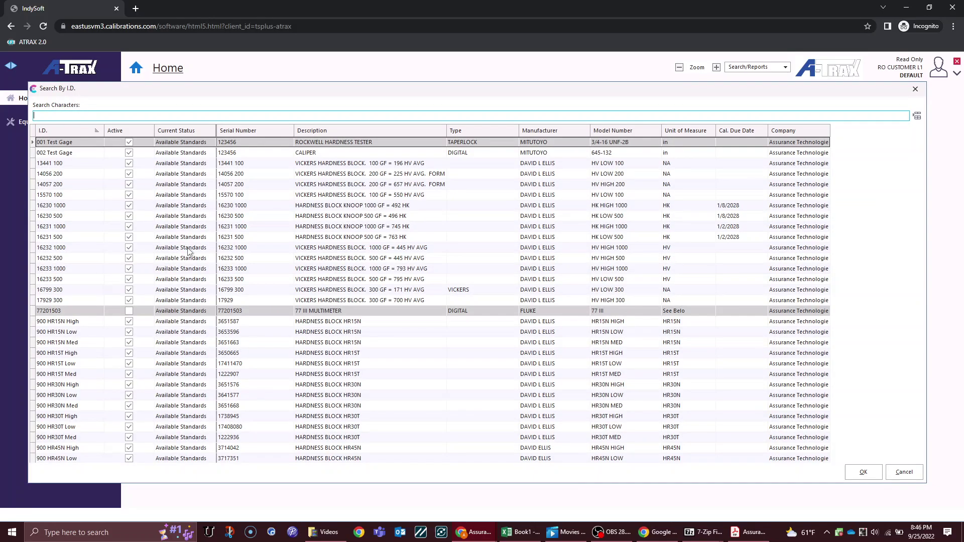
type("g-1")
key("Return")
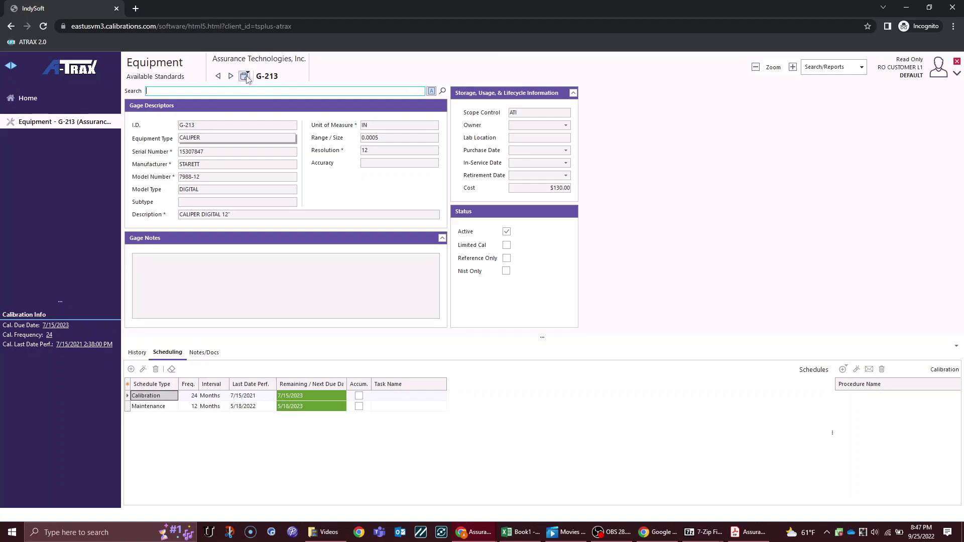
- Show the list of recently opened equipment, dismiss it and put the cursor in the record's search field
left_click(246, 77)
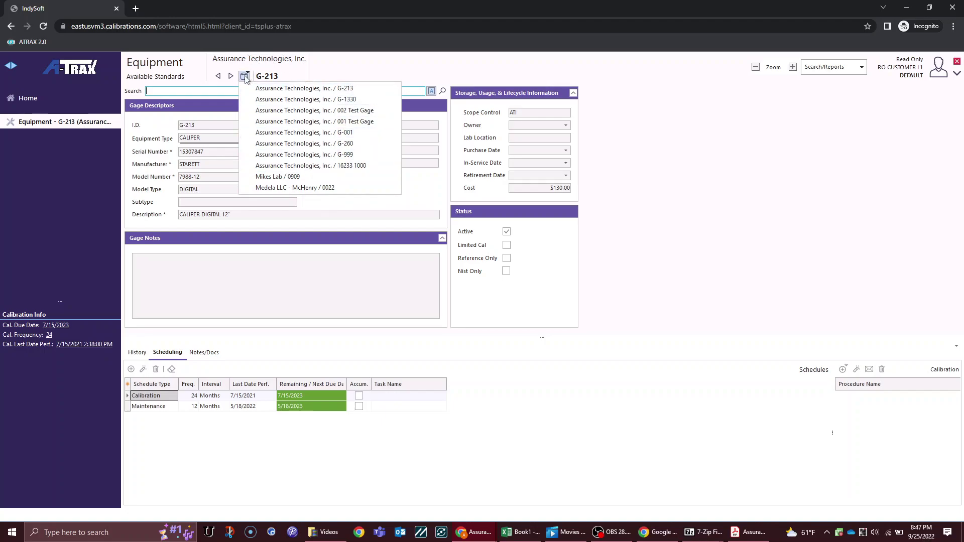
left_click(623, 184)
left_click(181, 93)
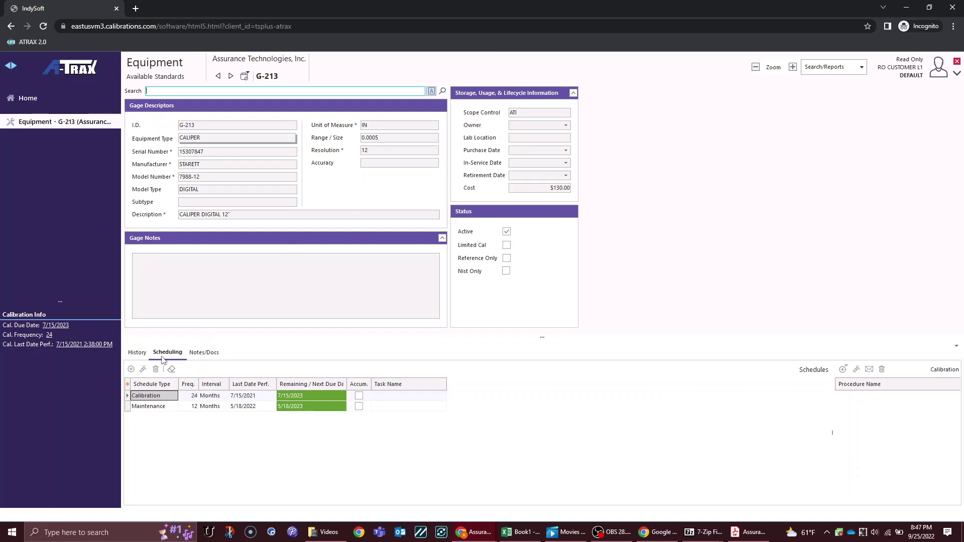
- Review the calibration history and schedules of gage G-213, ending on its history
left_click(137, 353)
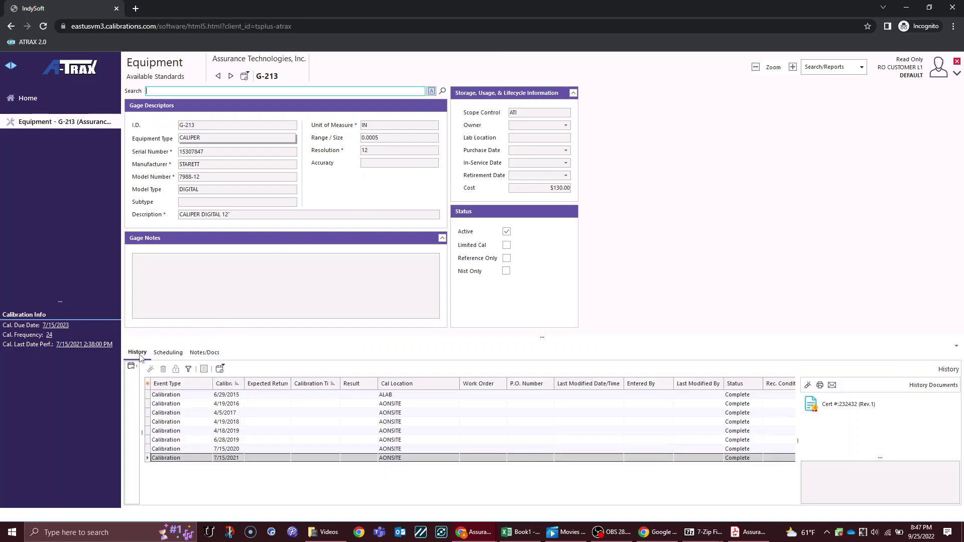
left_click(168, 352)
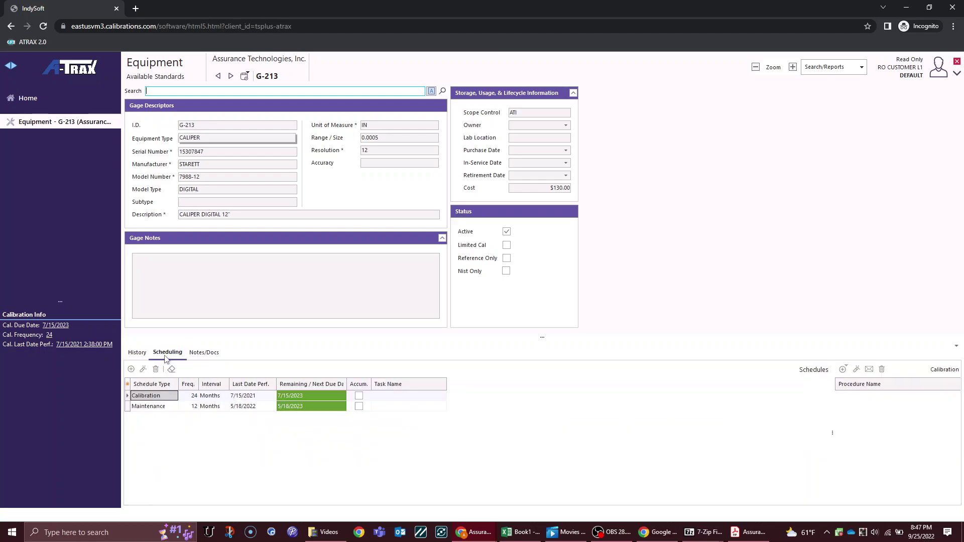
left_click(137, 353)
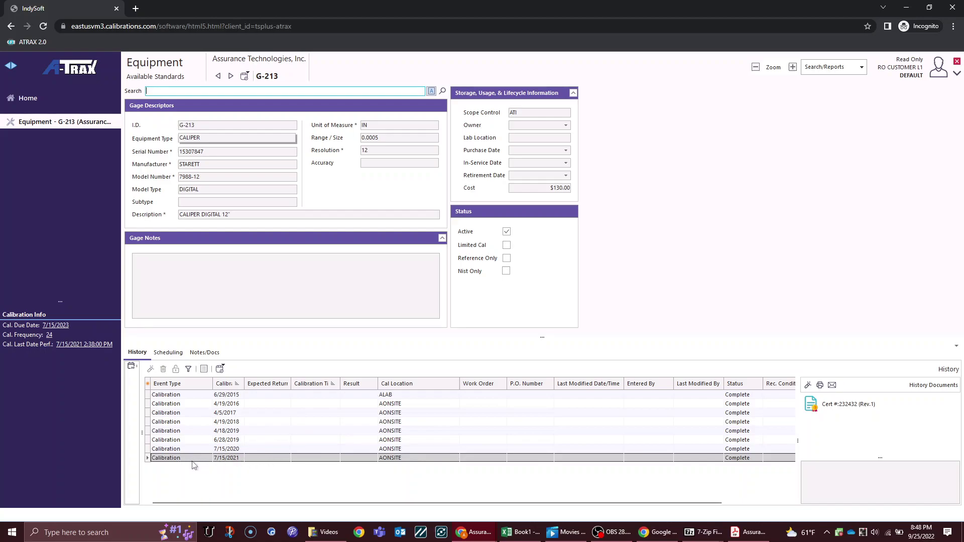
- Download the certificate of the 7/15/2021 calibration from the history documents, view the PDF and close it
left_click(838, 405)
double_click(838, 404)
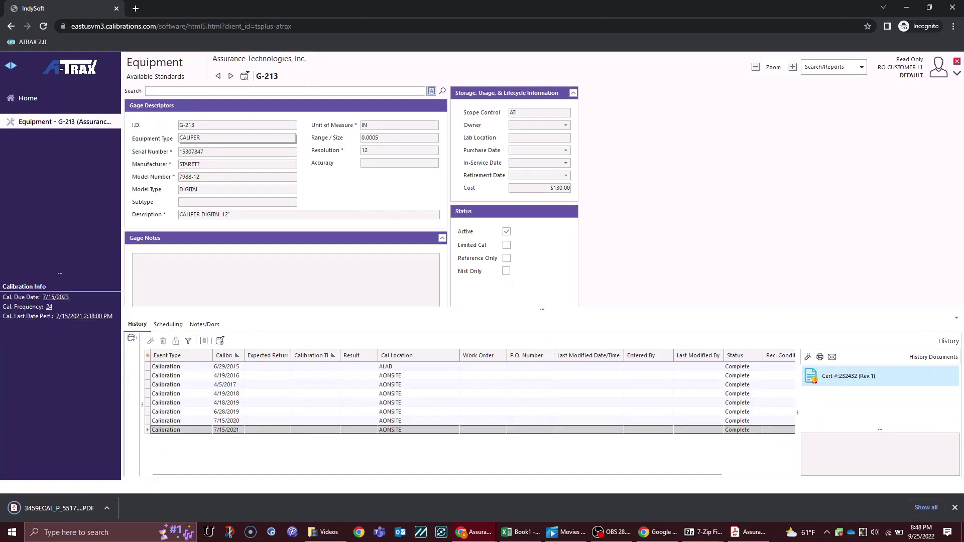
left_click(53, 507)
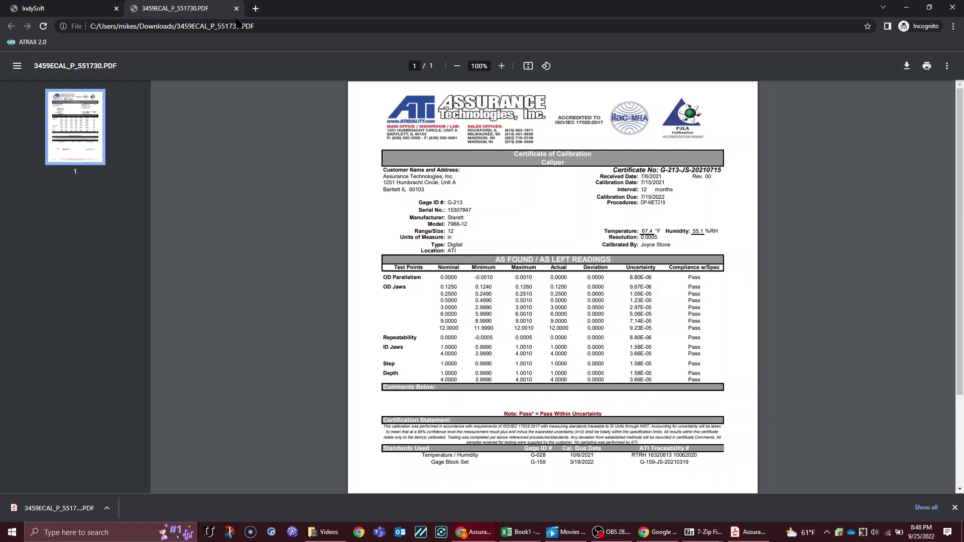
left_click(236, 8)
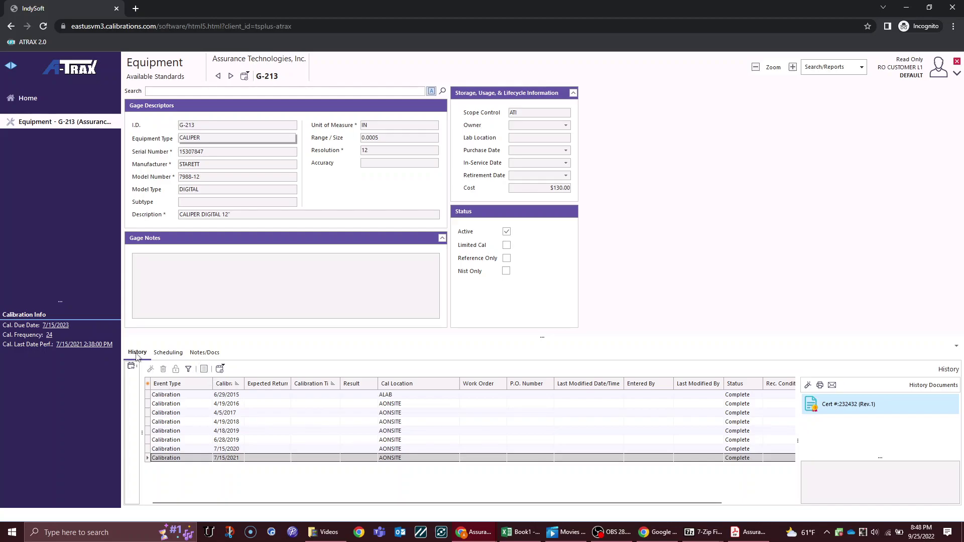
- Show the schedules of gage G-213 again and return to the home page's gage searches
left_click(162, 354)
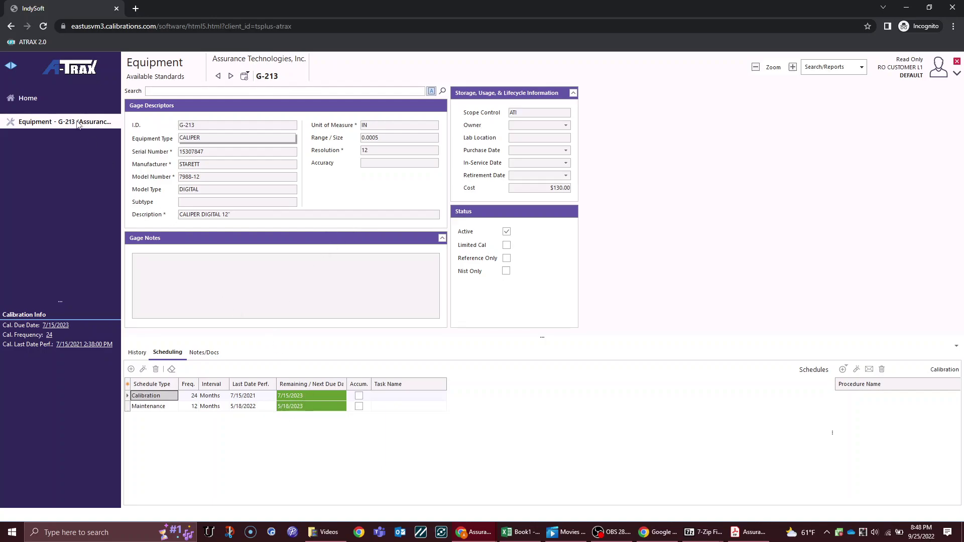
left_click(76, 102)
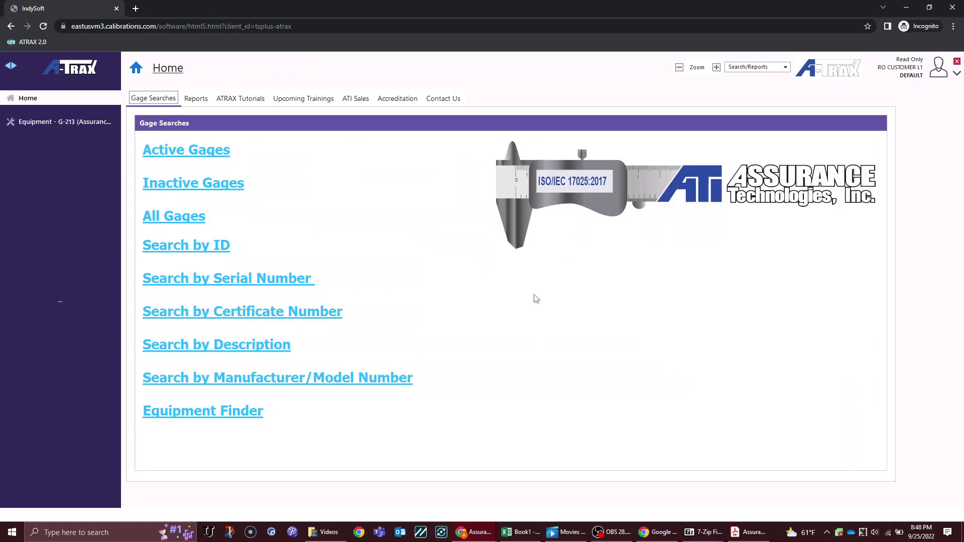